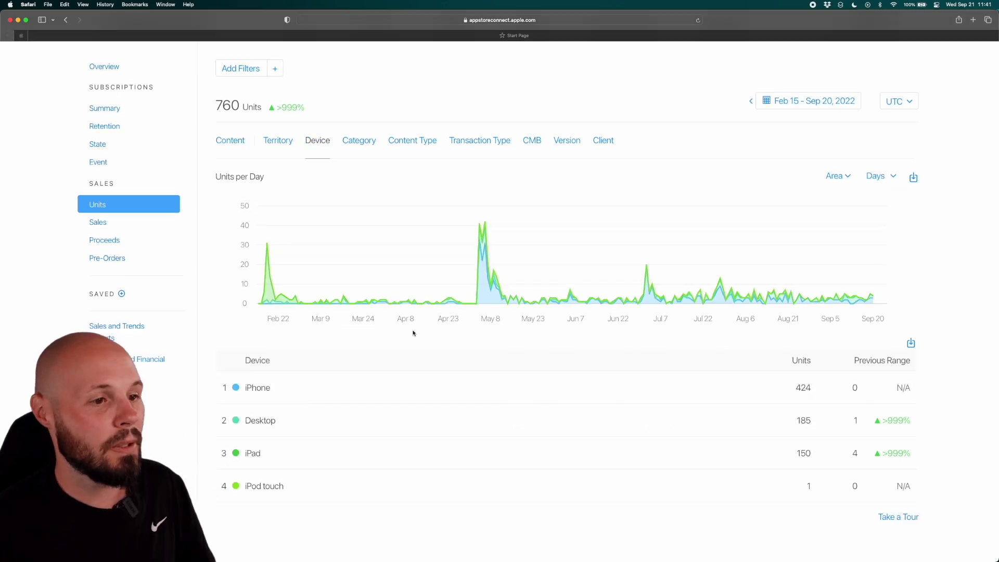
# Leave App Store Connect's 760-unit device breakdown and bring up the RevenueCat Overview in Chrome.
pyautogui.press('super+Tab')
pyautogui.press('super+Tab')
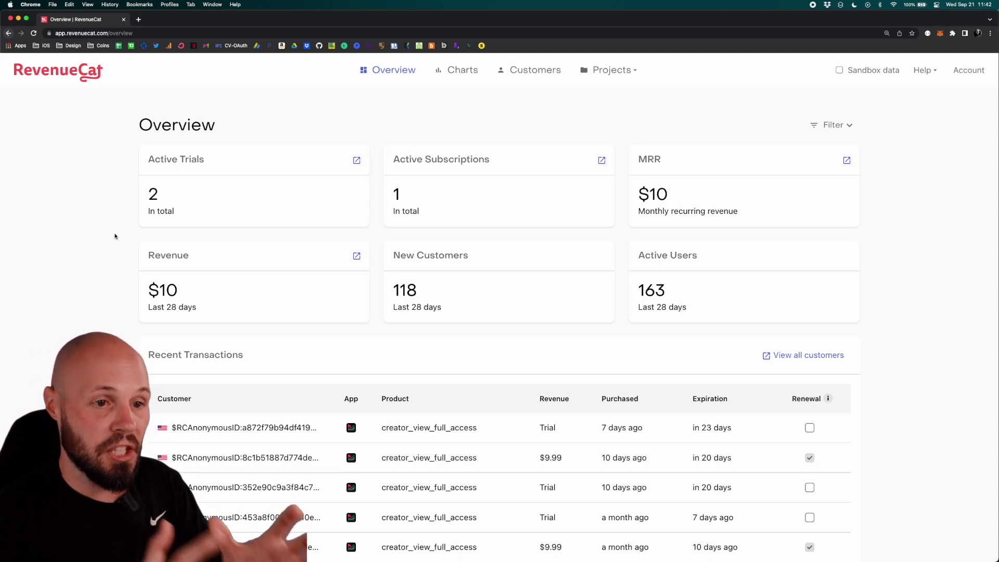
# Check Recent Transactions on the Overview, then go to Customers to see the 3 Active customers.
pyautogui.scroll(-4, 124, 249)
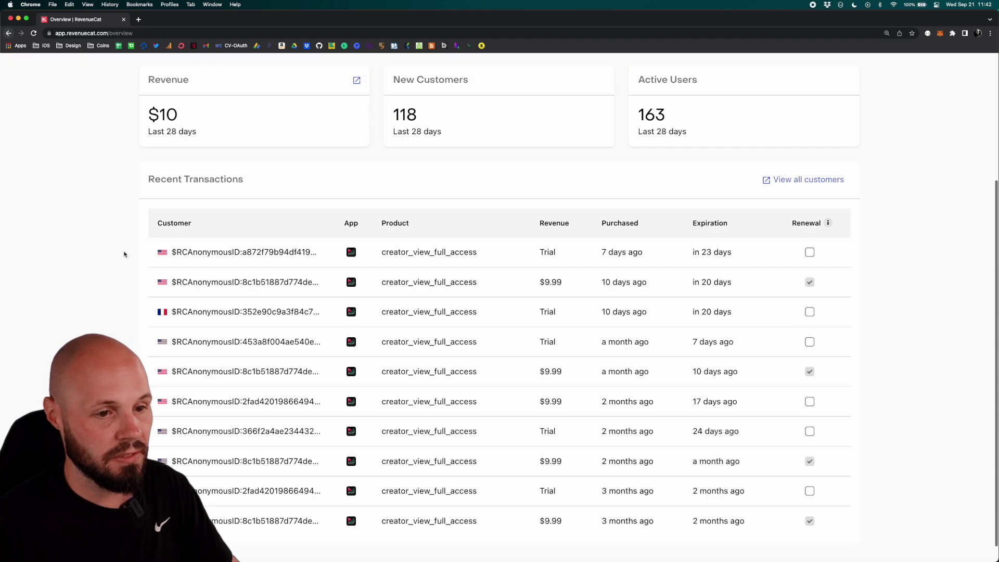
pyautogui.scroll(4, 128, 253)
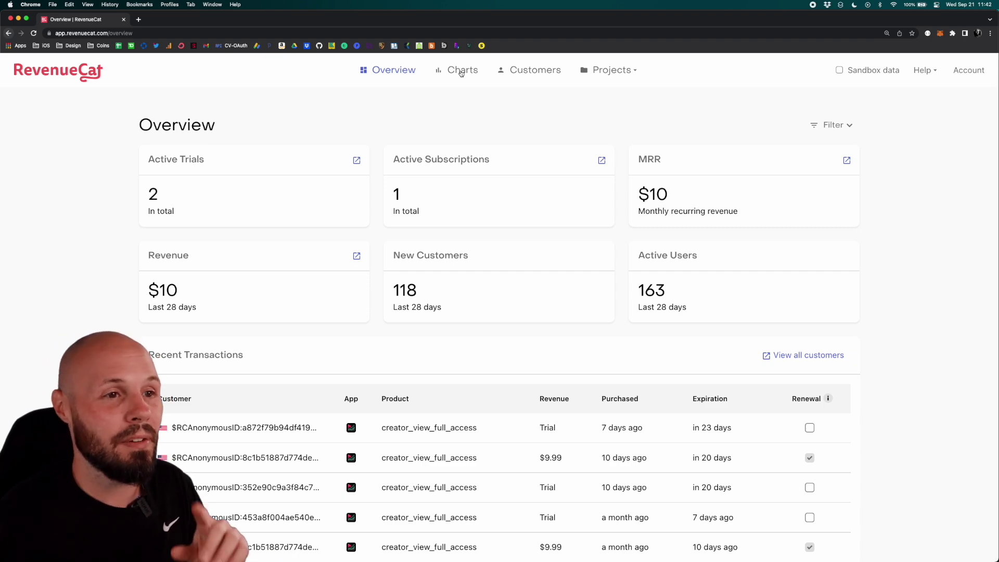
pyautogui.click(542, 73)
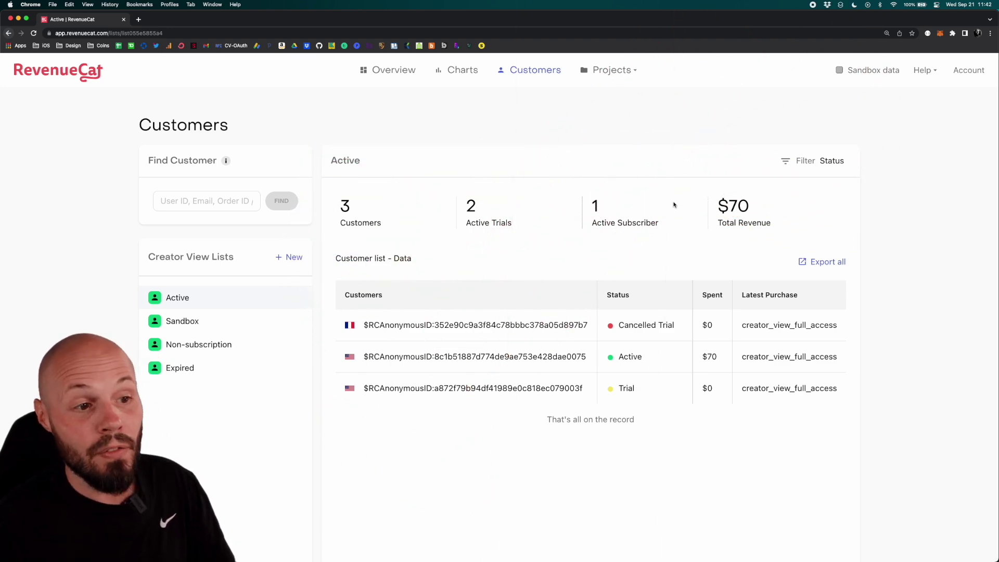
# Find the Trial-status row in the Active customer table and open that customer's profile.
pyautogui.scroll(-2, 573, 242)
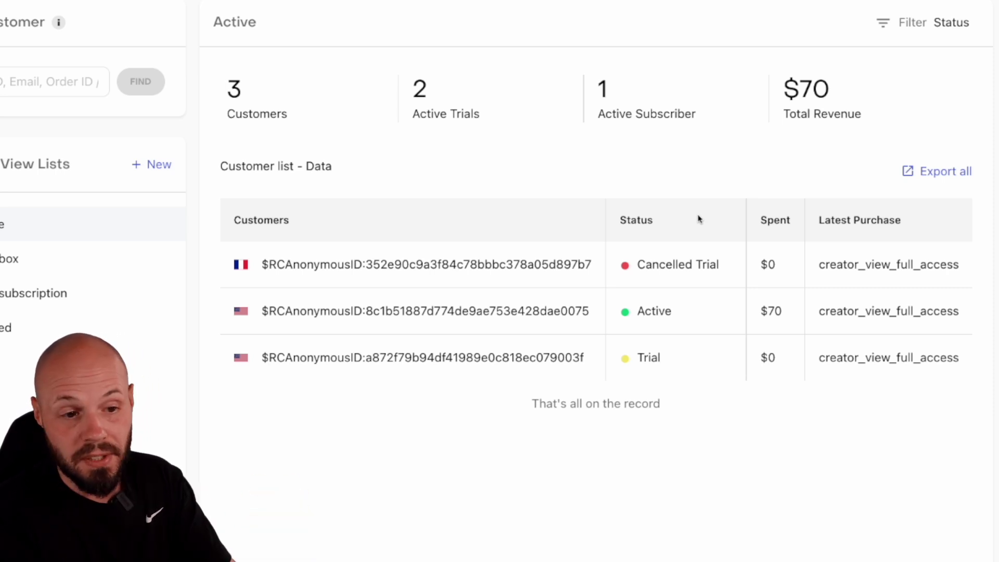
pyautogui.scroll(-3, 645, 174)
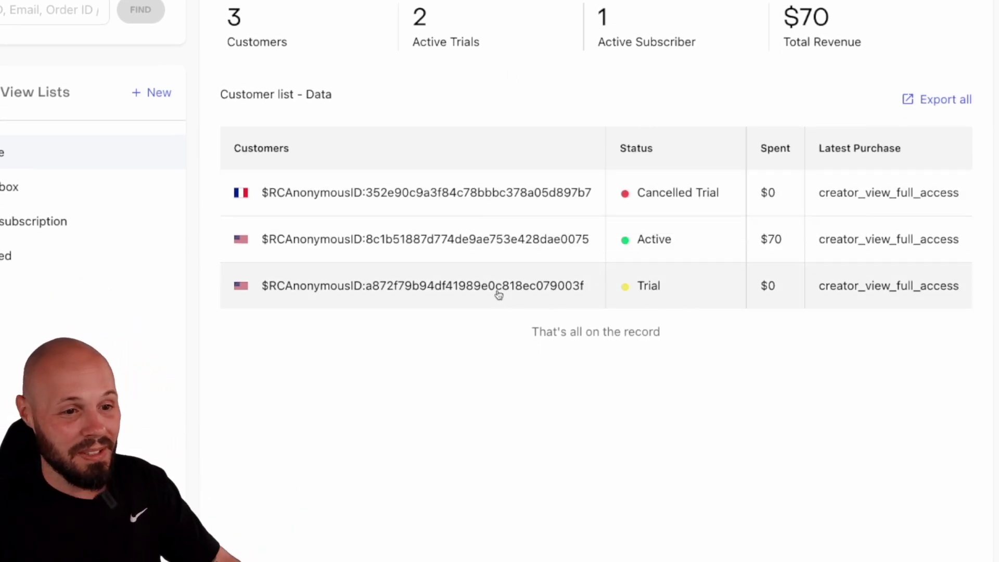
pyautogui.click(499, 294)
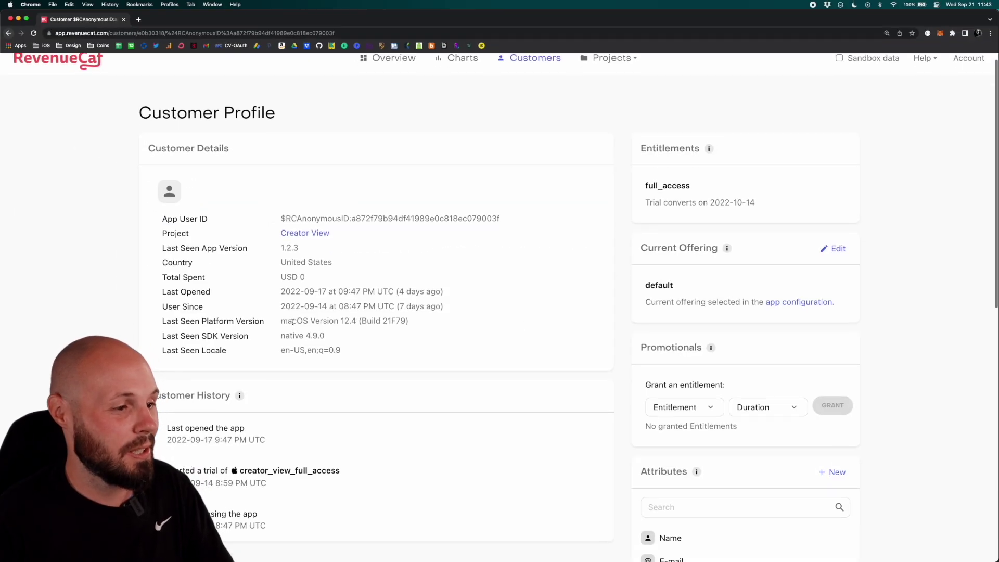
# Highlight the trial customer's Last Seen Platform Version, macOS 12.4 (Build 21F79).
pyautogui.scroll(-5, 293, 322)
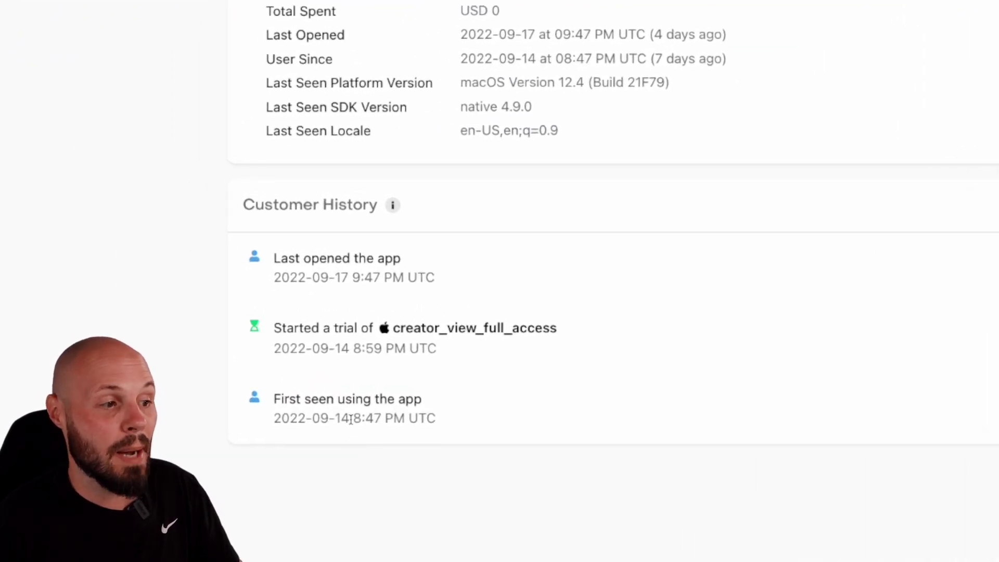
pyautogui.scroll(2, 370, 440)
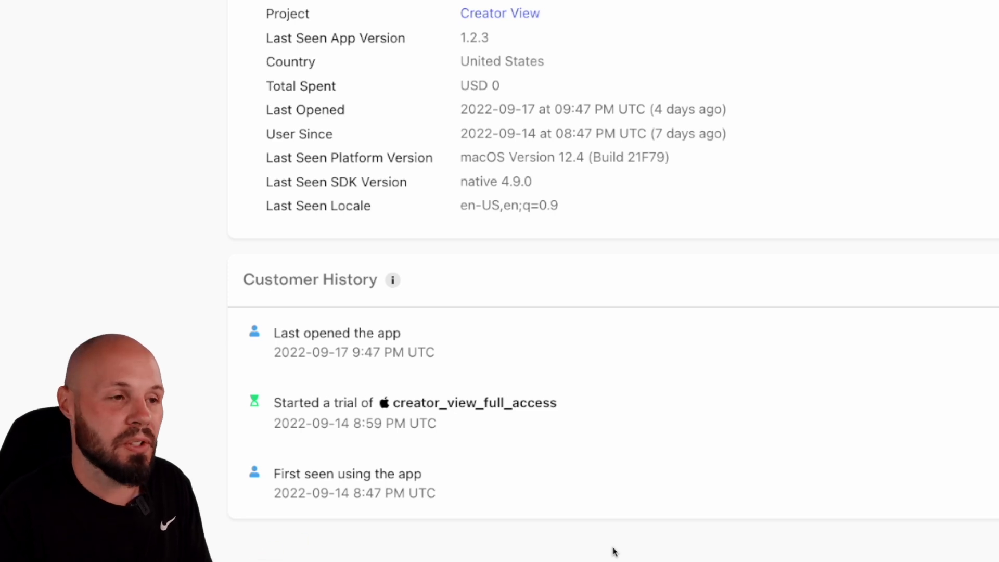
pyautogui.scroll(3, 624, 557)
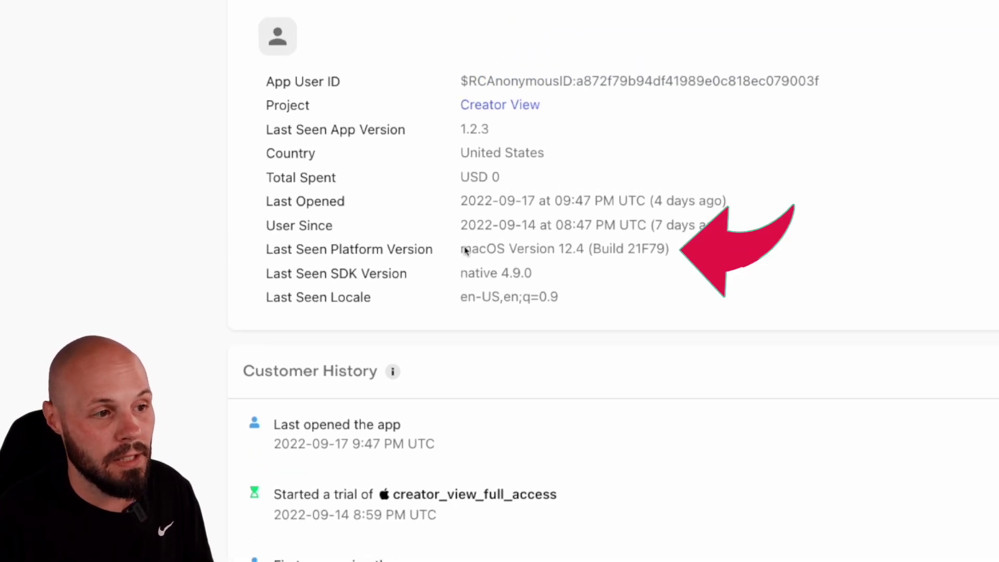
pyautogui.moveTo(461, 249); pyautogui.dragTo(669, 249)
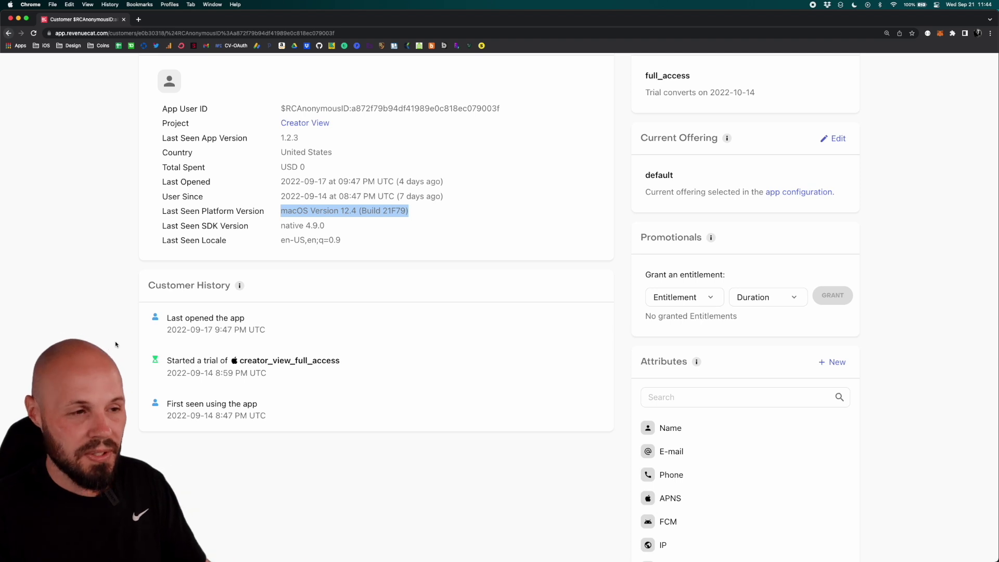
# Return to the top of the profile and switch back to Safari's App Store Connect units.
pyautogui.scroll(3, 115, 344)
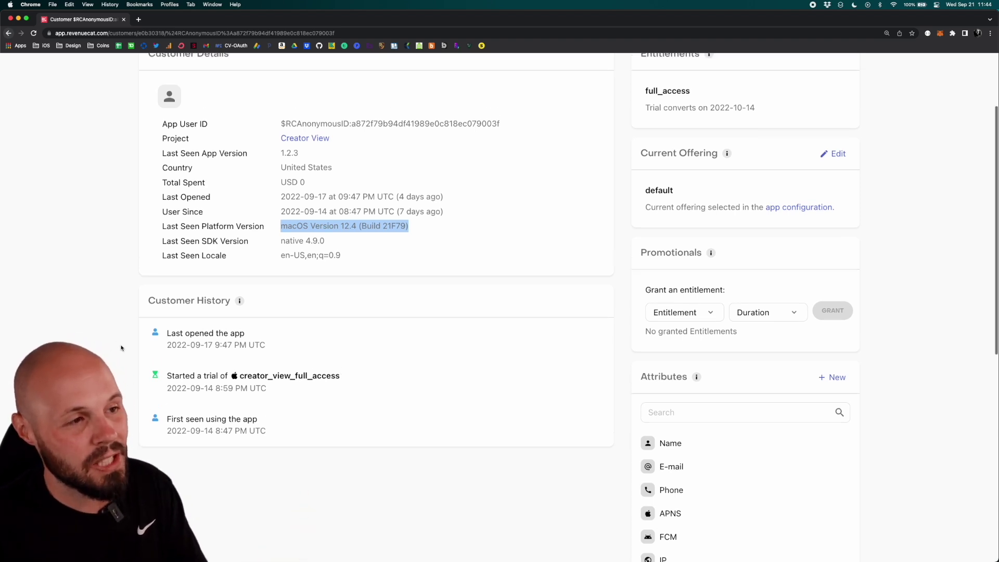
pyautogui.scroll(2, 128, 344)
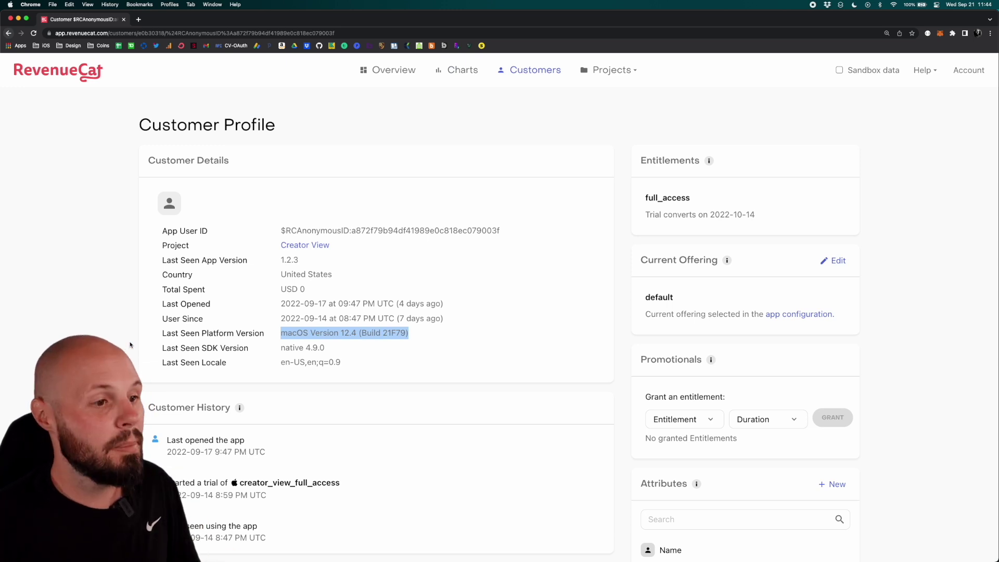
pyautogui.press('super+Tab')
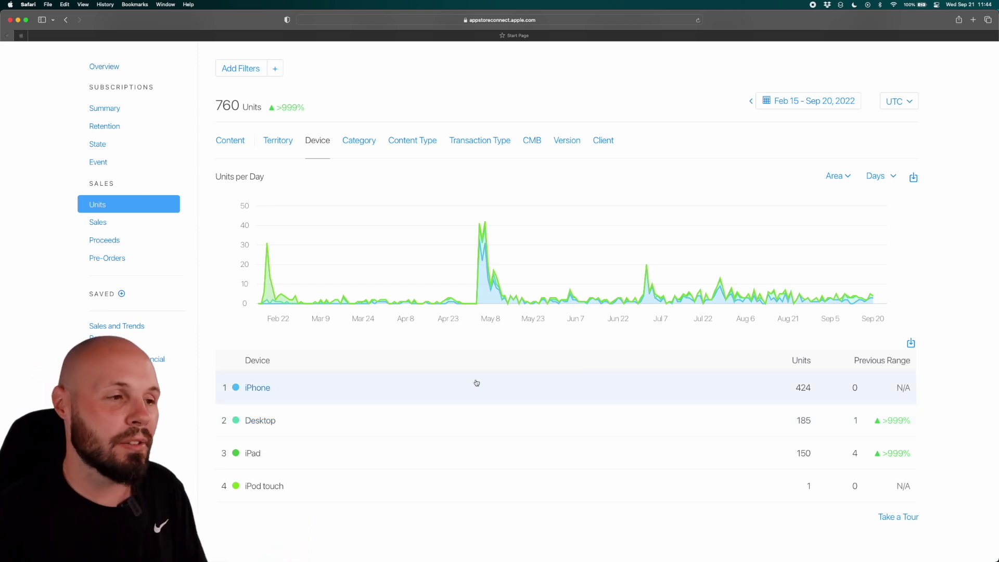
# Compare the 424 iPhone and 185 Desktop units, then switch back to RevenueCat's trial customer profile.
pyautogui.press('super+Tab')
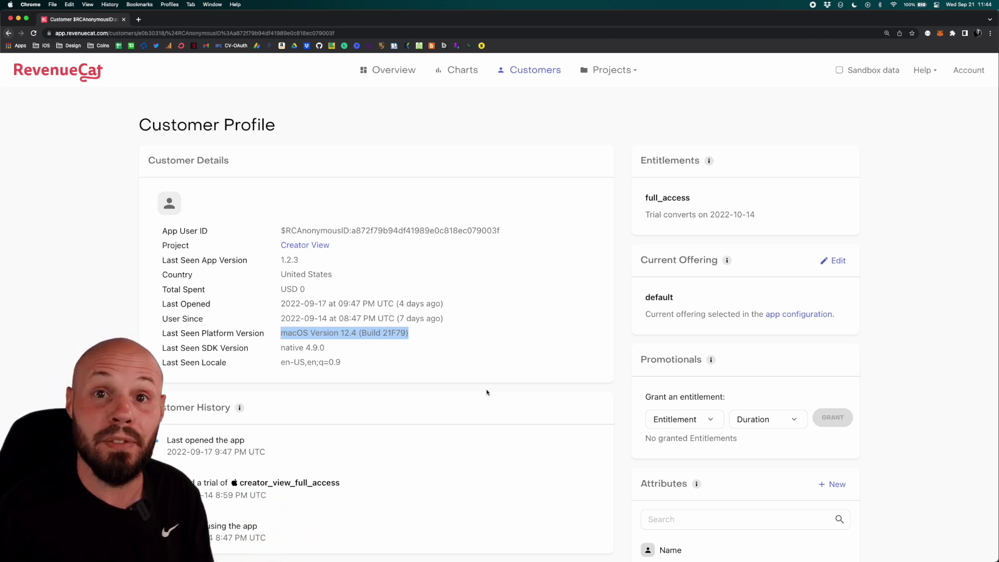
# Deselect the platform version text and go back to the Customers lists.
pyautogui.click(481, 391)
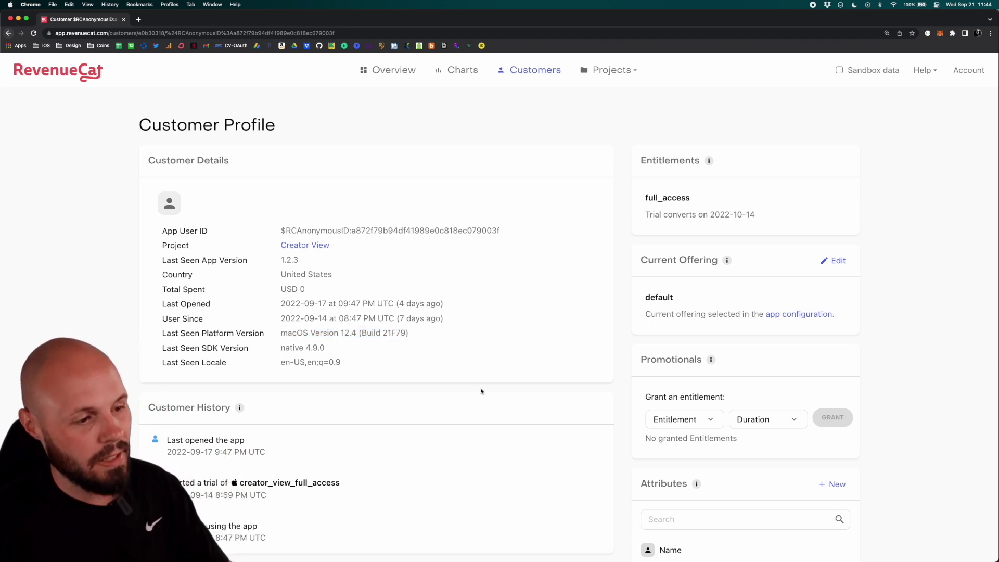
pyautogui.scroll(-3, 480, 389)
pyautogui.scroll(3, 479, 391)
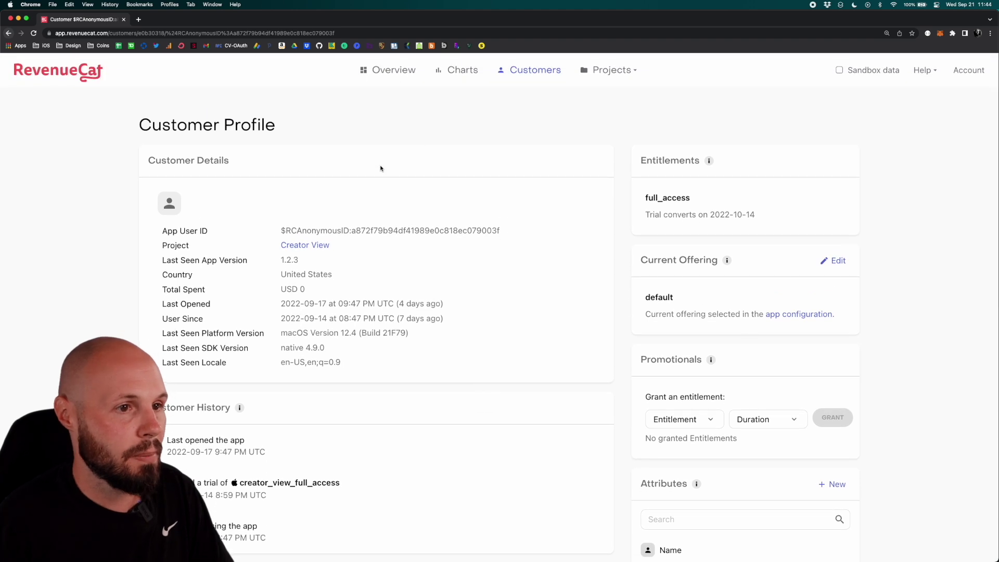
pyautogui.click(531, 72)
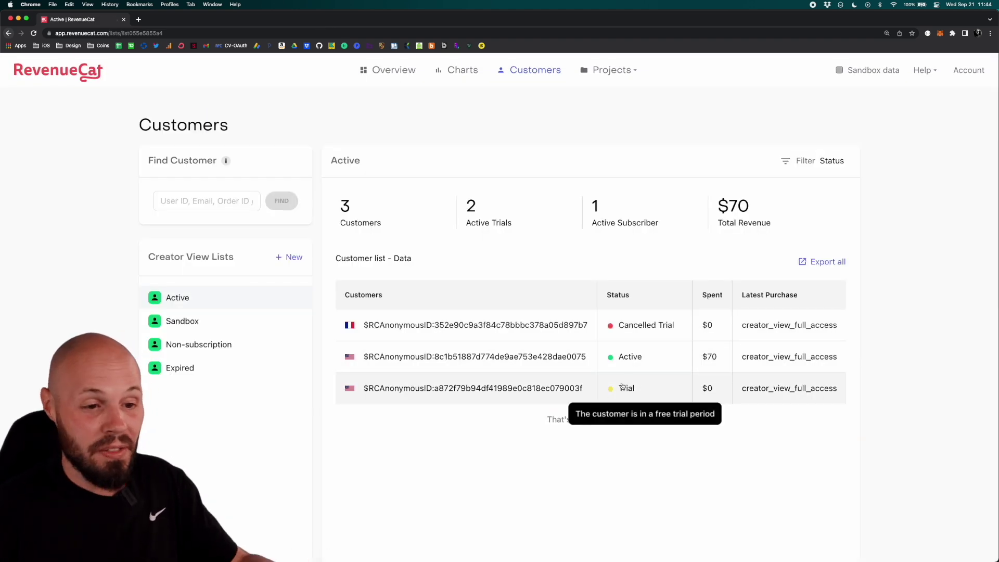
# Review the active subscriber's renewal history, then open the Active Subscriptions chart under Charts.
pyautogui.click(551, 357)
pyautogui.scroll(-5, 452, 366)
pyautogui.scroll(-5, 452, 366)
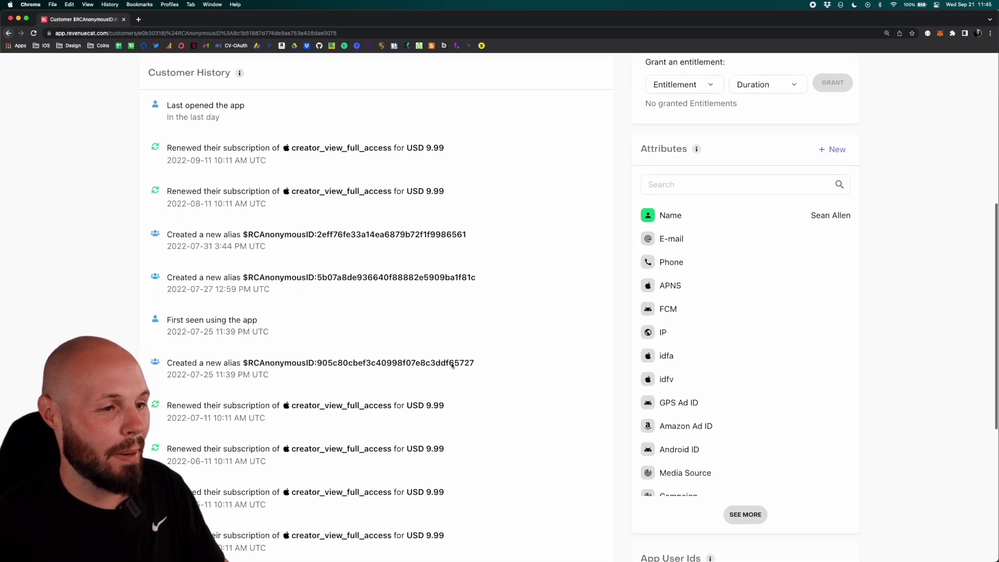
pyautogui.scroll(10, 484, 376)
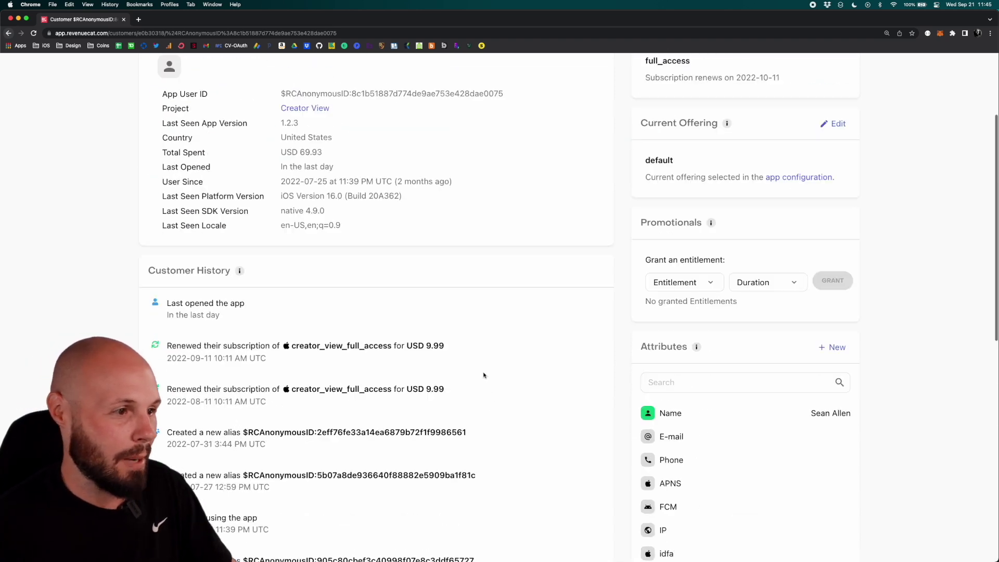
pyautogui.click(9, 35)
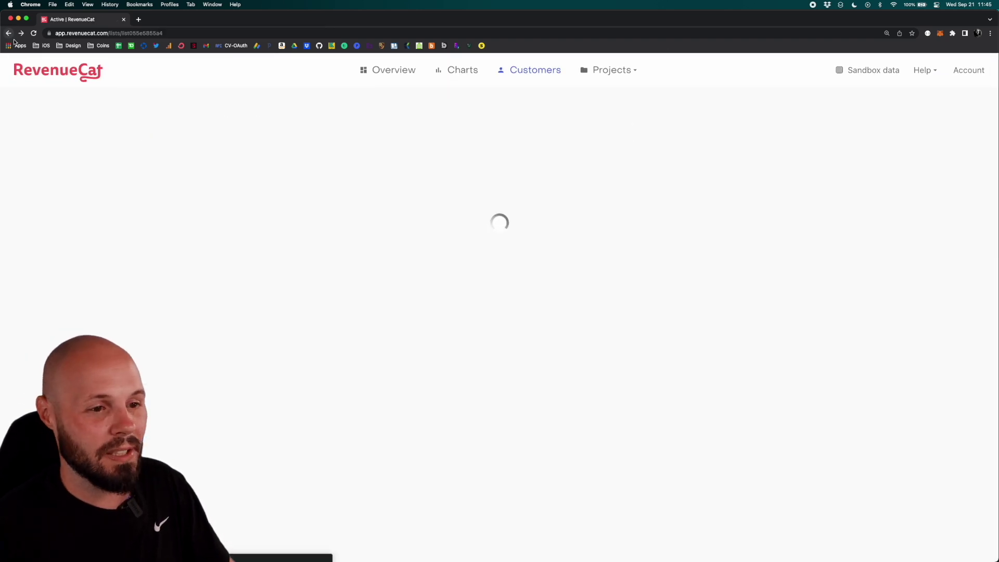
pyautogui.click(460, 75)
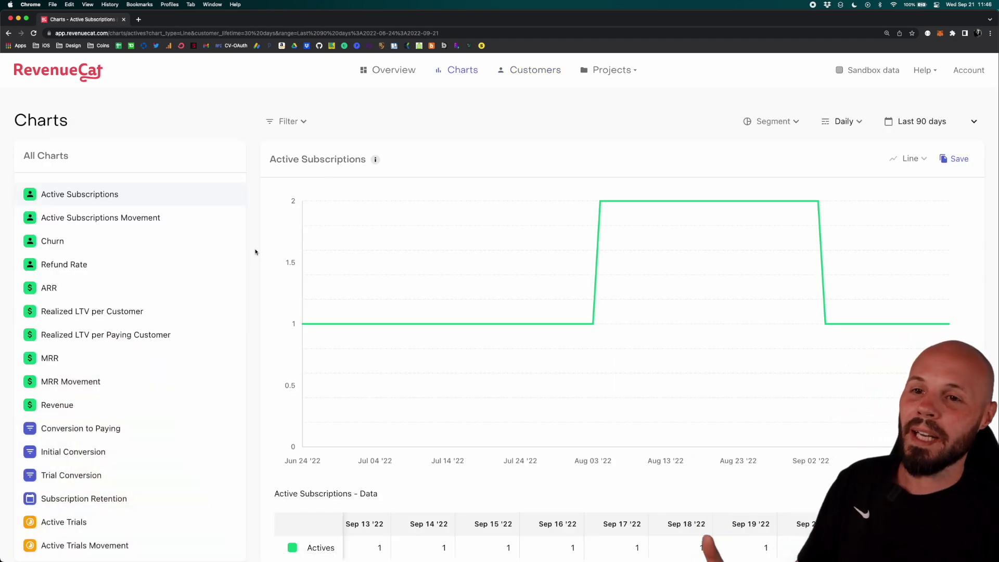
# Show the Trial Conversion chart: 2 trials in Jul with 1 converted, 2 in Sep with 1 pending.
pyautogui.scroll(-1, 252, 253)
pyautogui.scroll(-1, 251, 254)
pyautogui.scroll(-2, 250, 254)
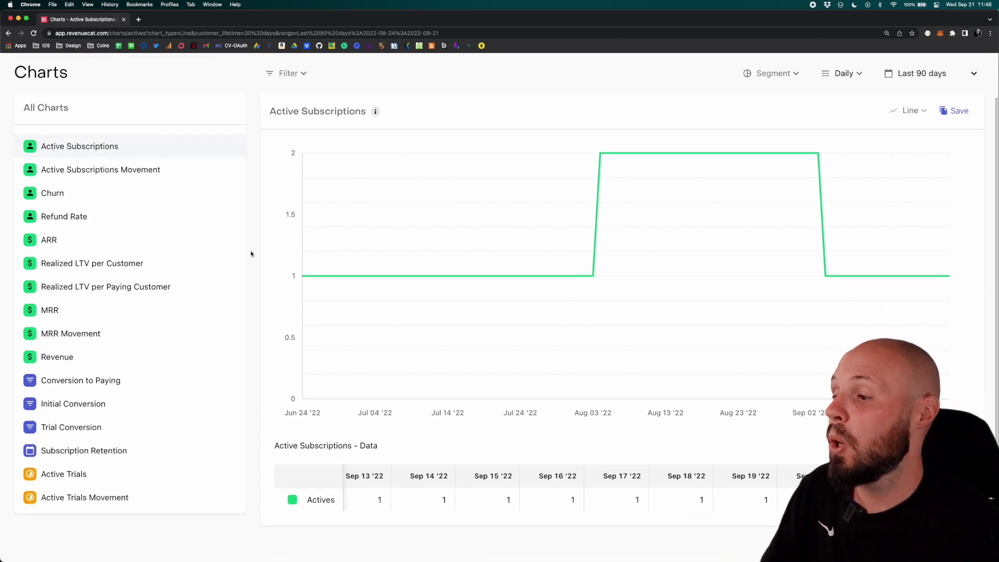
pyautogui.click(79, 430)
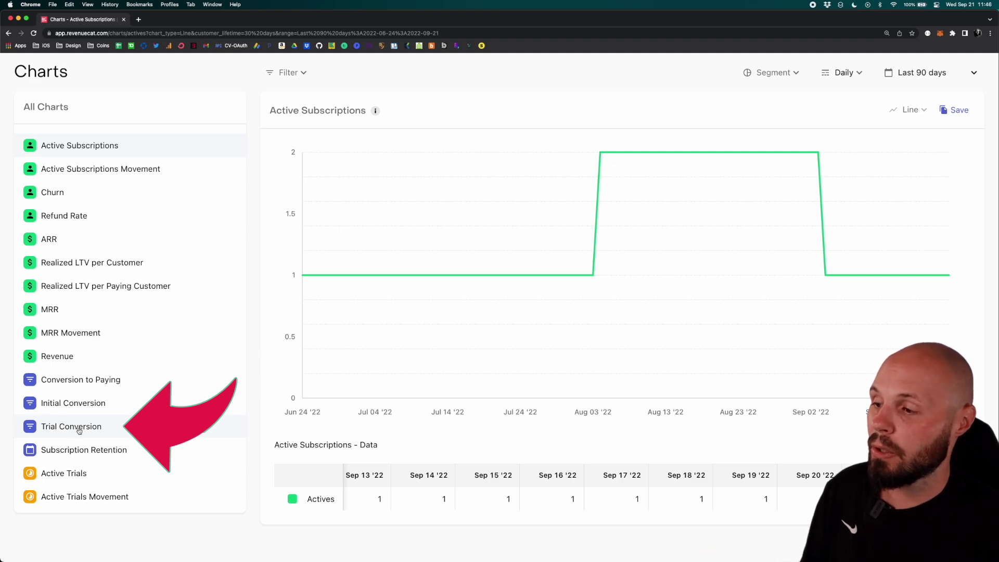
pyautogui.scroll(-4, 284, 457)
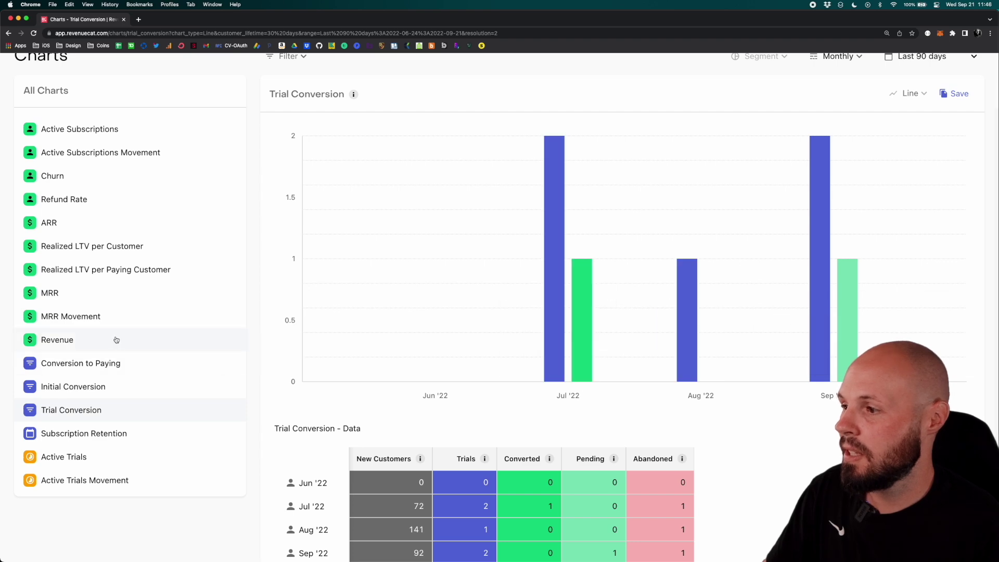
# Show the MRR chart and read its Jul and Aug values: $10 and $20.
pyautogui.click(56, 297)
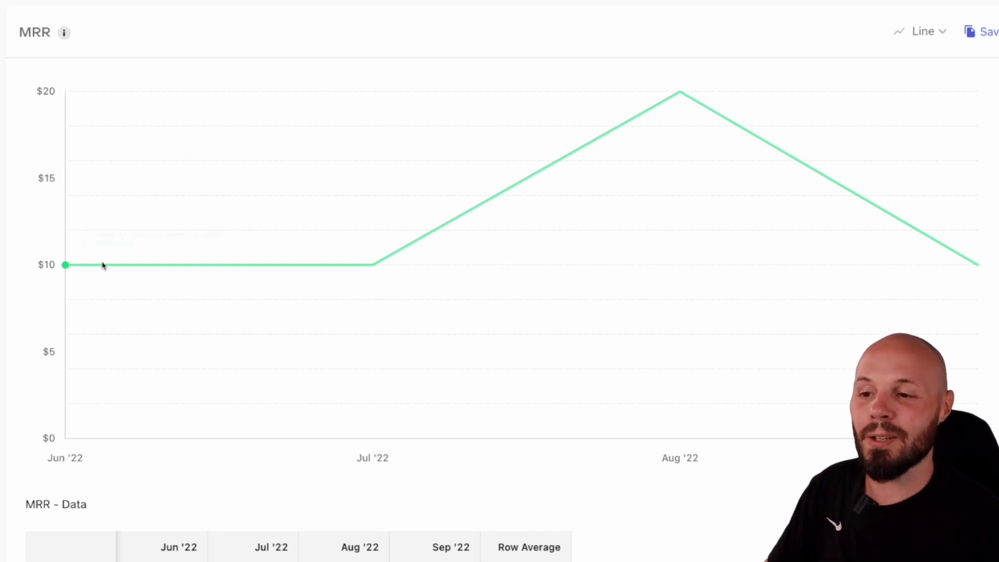
pyautogui.moveTo(370, 263)
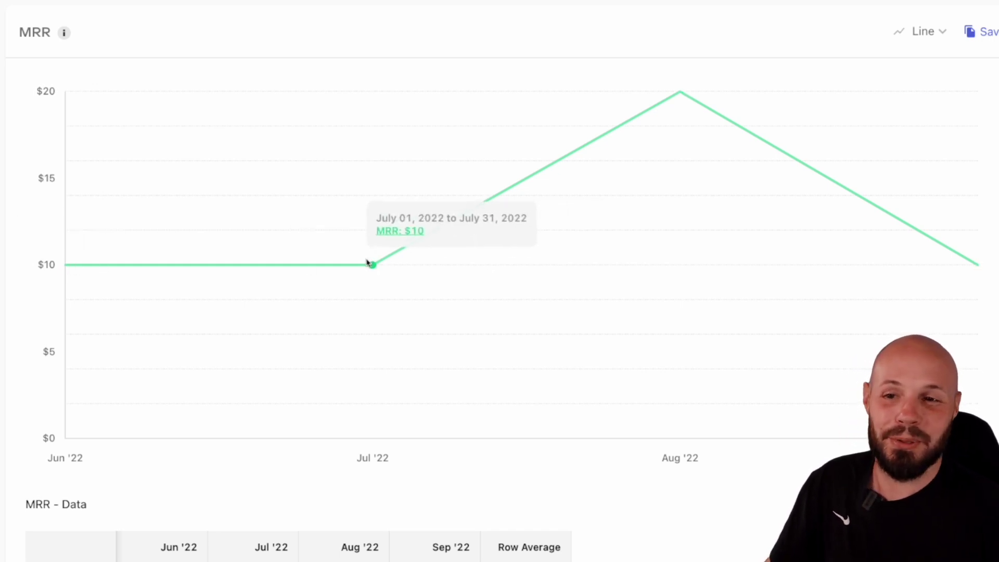
pyautogui.moveTo(681, 93)
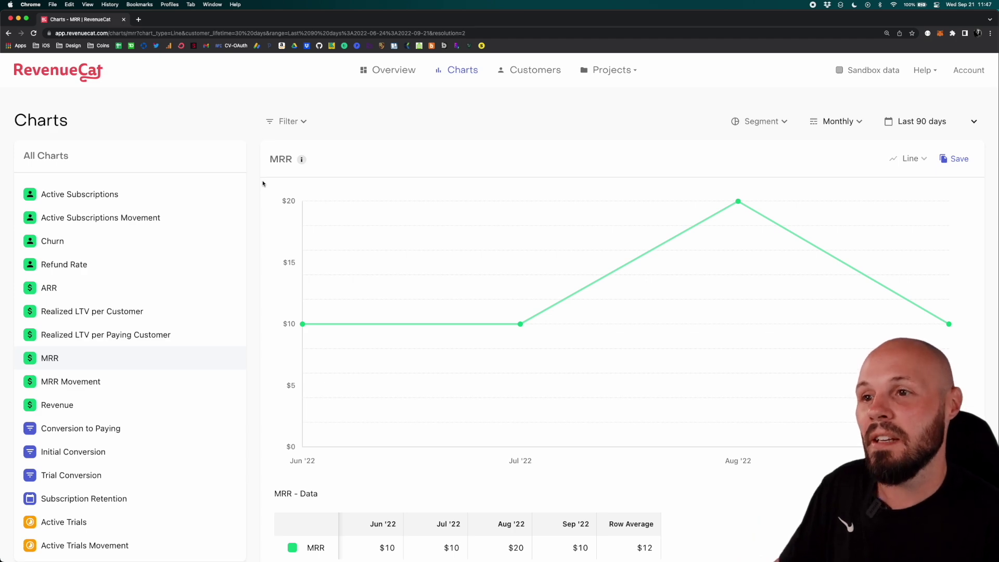
pyautogui.scroll(-2, 297, 207)
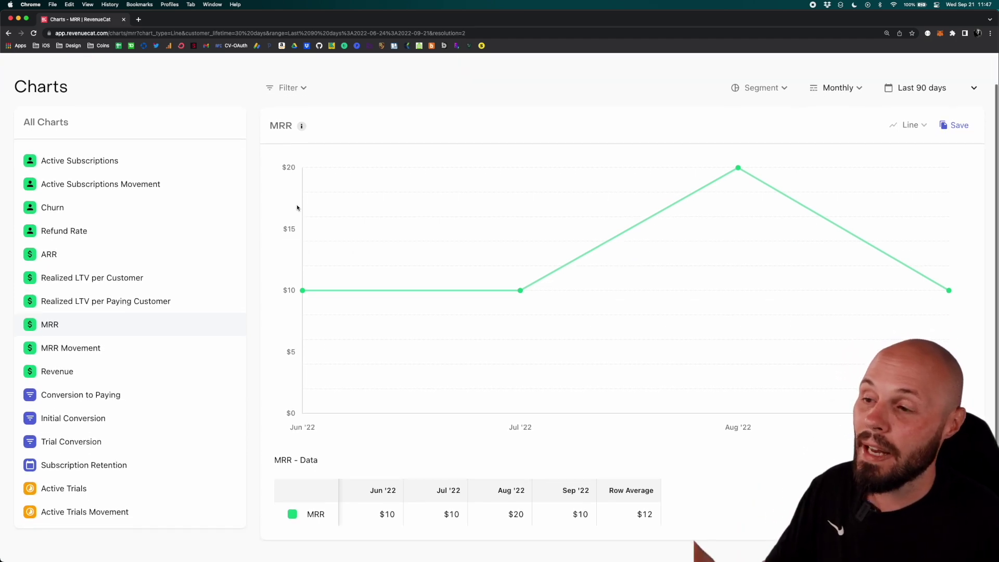